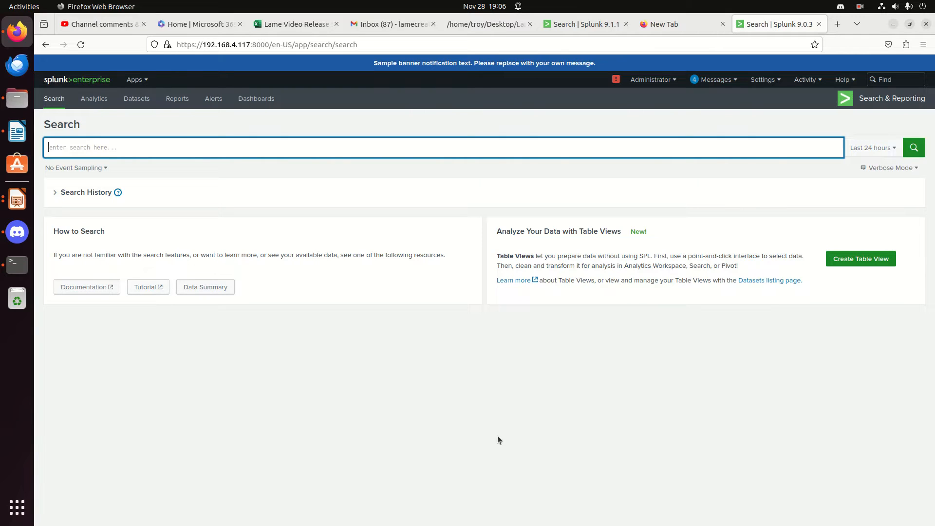
Run the search index=_internal sourcetype=splunkd component=BucketMover freeze over the last 24 hours
type("index=_internal sourcetype=splunkd component=BucketMover")
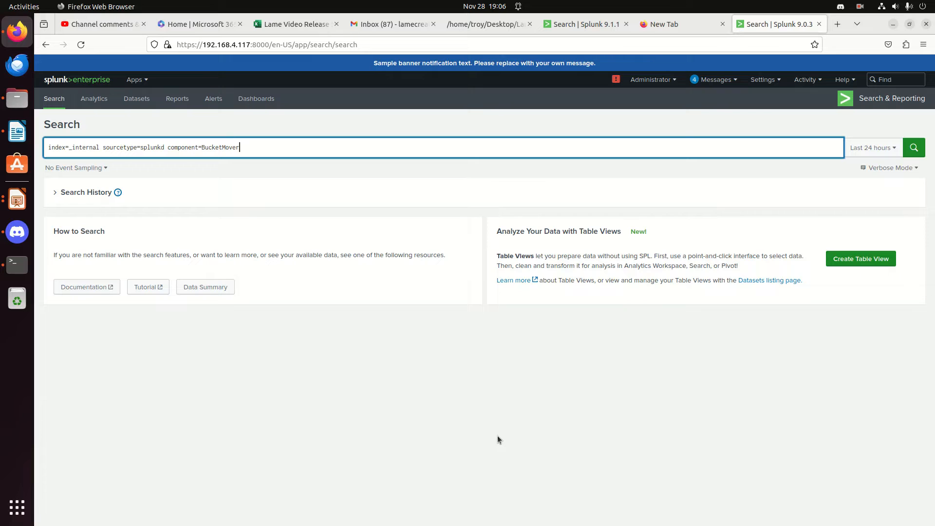
triple_click(86, 148)
double_click(154, 148)
left_click(173, 147)
left_click(239, 147)
type("freeze")
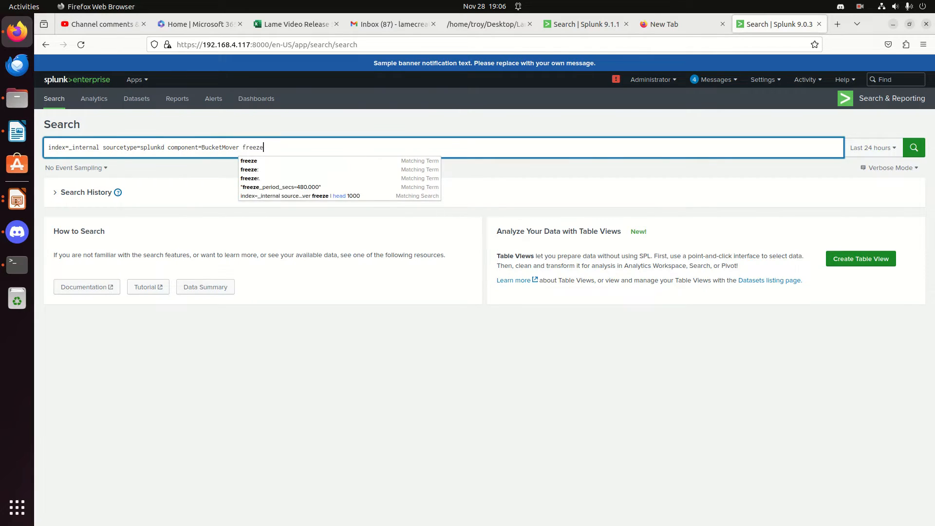
key("Return")
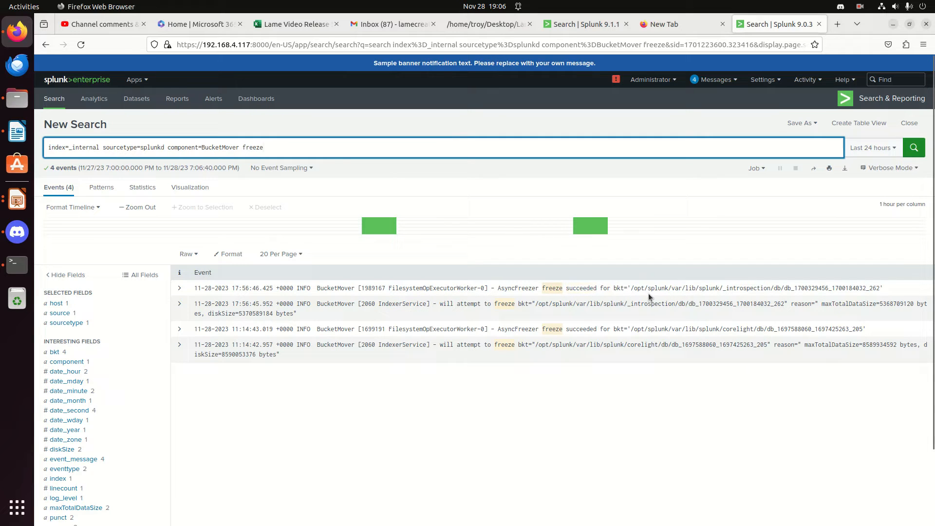
left_click(747, 289)
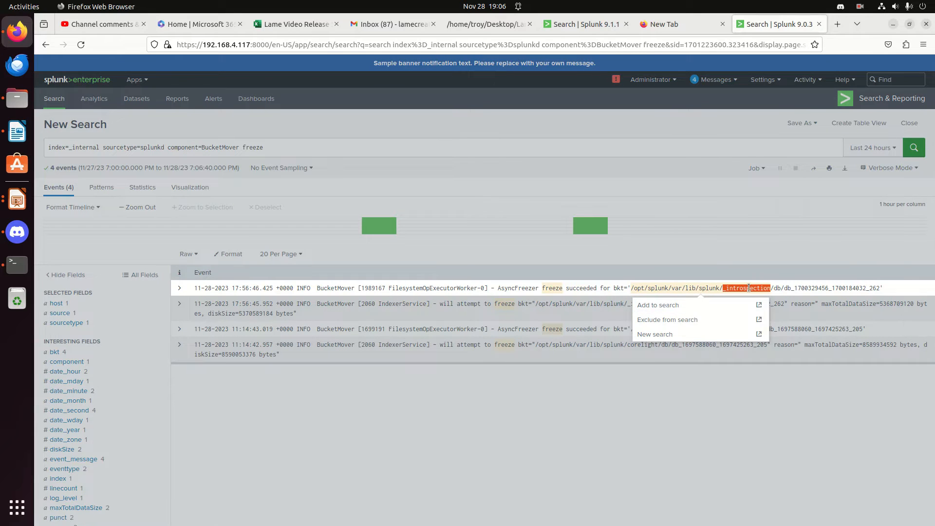
left_click(749, 289)
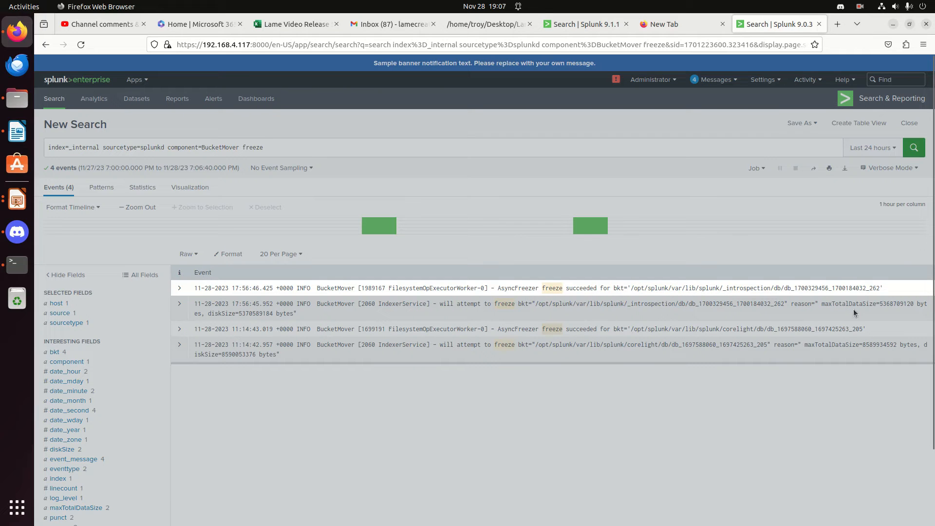
left_click(592, 335)
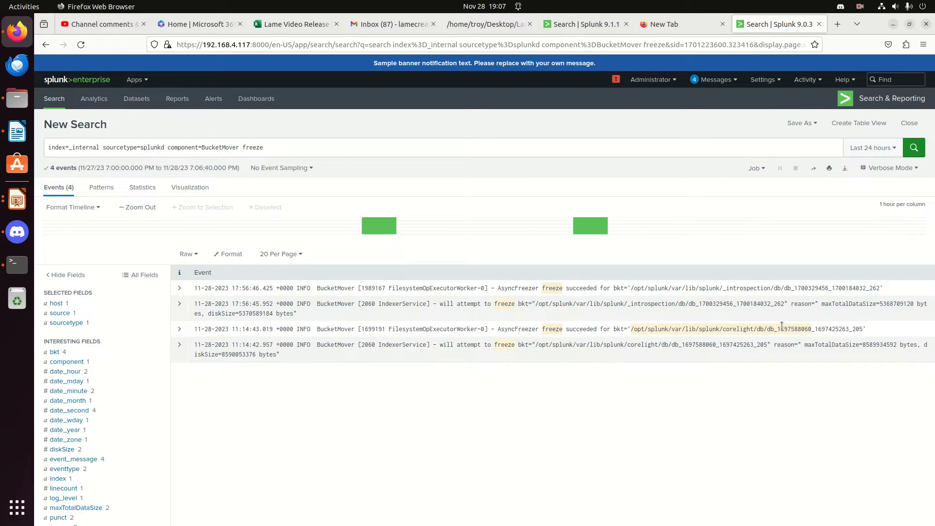
Try narrowing the BucketMover search to the exact quoted phrase "freeze bucket"
left_click(314, 150)
type("bucker")
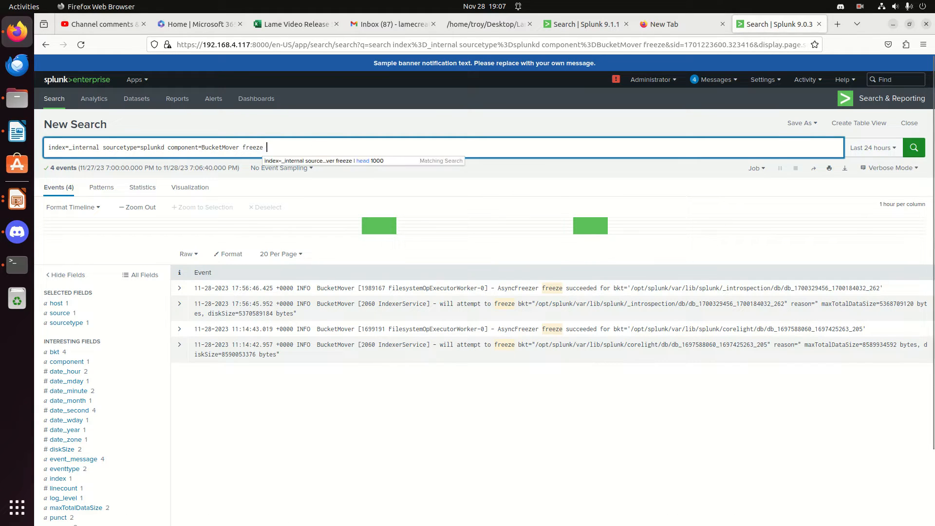
type("\"")
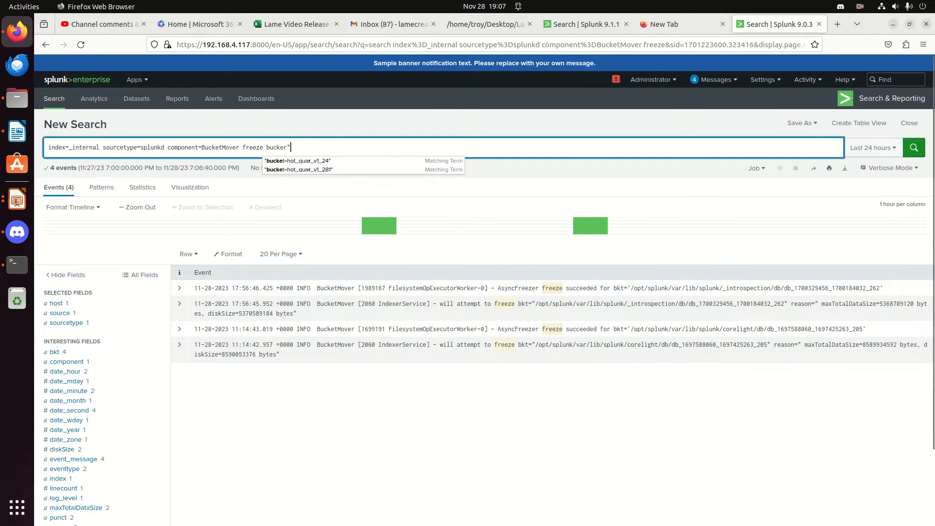
left_click(243, 147)
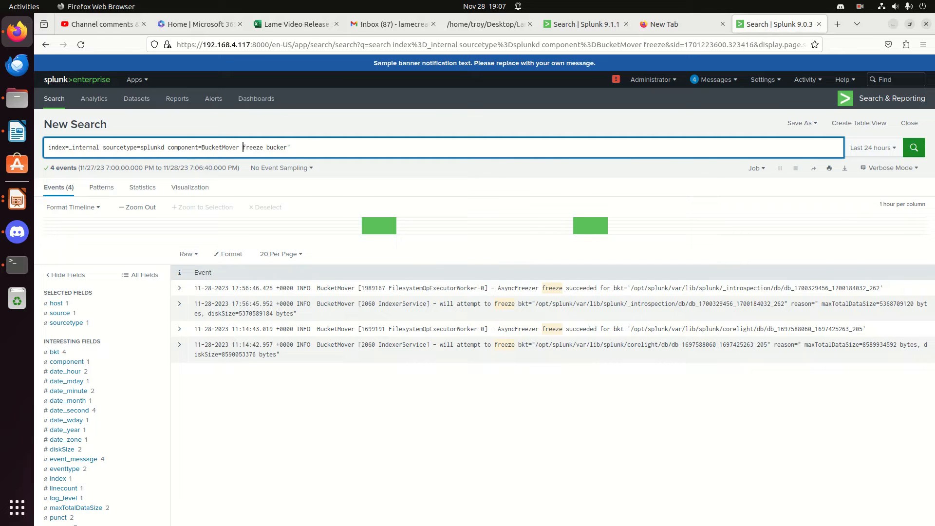
type("\"")
key("Return")
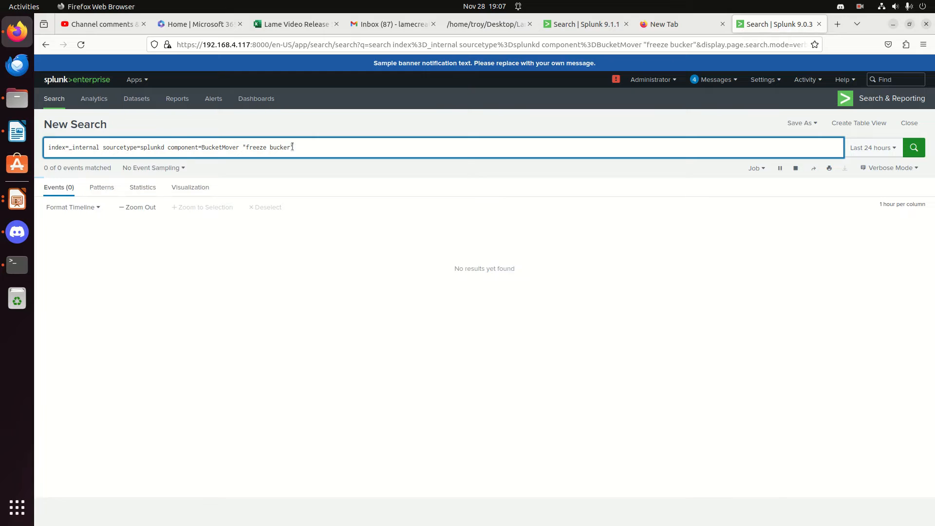
left_click(291, 148)
key("BackSpace")
type("t")
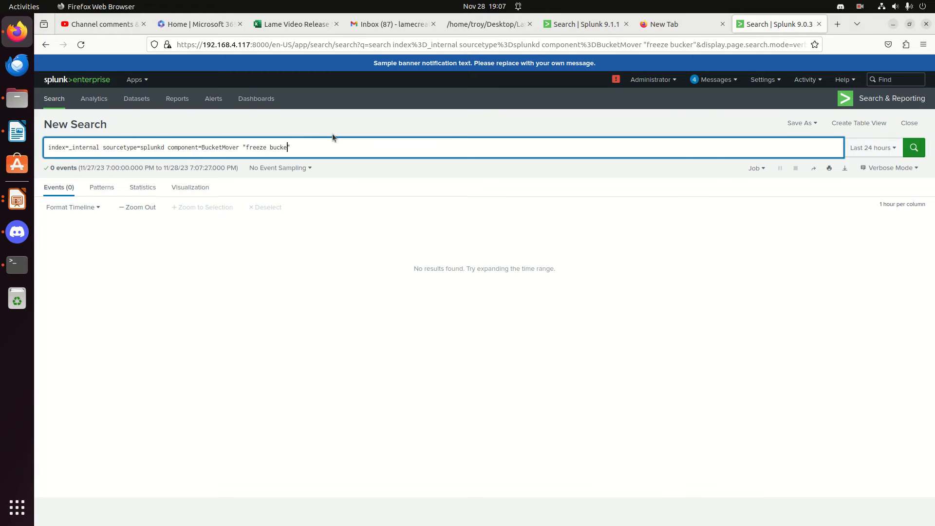
key("Return")
Change the quoted phrase in the query to "freeze succeeded" and run the search
key("BackSpace")
key("BackSpace")
key("BackSpace")
key("BackSpace")
key("BackSpace")
key("BackSpace")
type("succed")
type("ded")
key("Return")
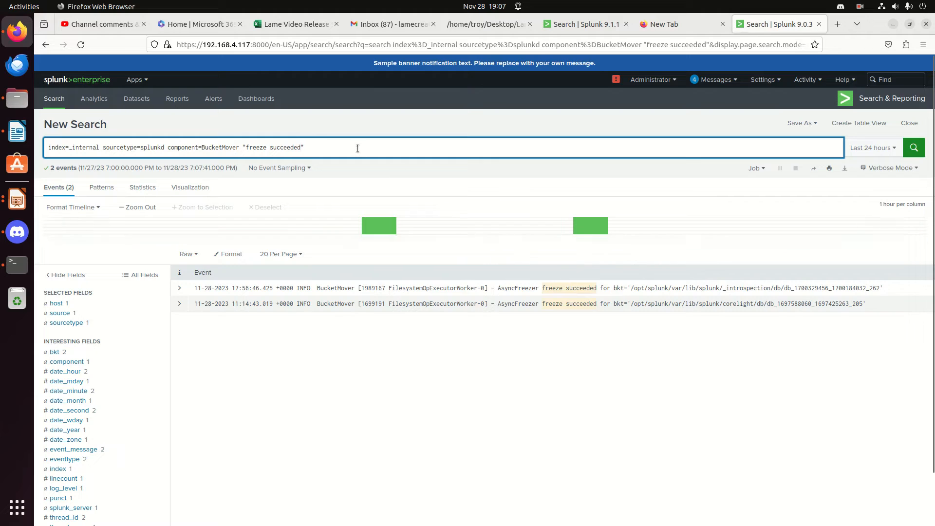
Examine the field details of the most recent "freeze succeeded" event, including its bkt value, and close them
triple_click(428, 145)
double_click(428, 146)
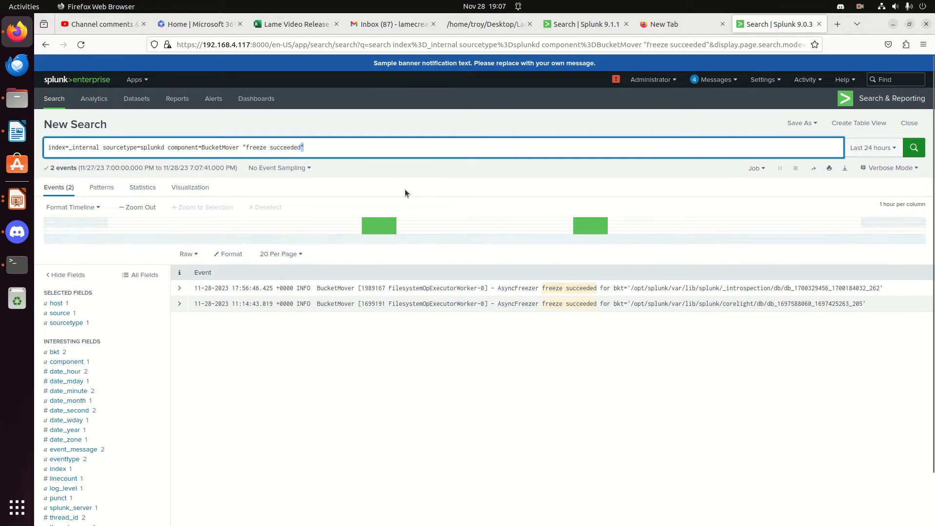
left_click(190, 289)
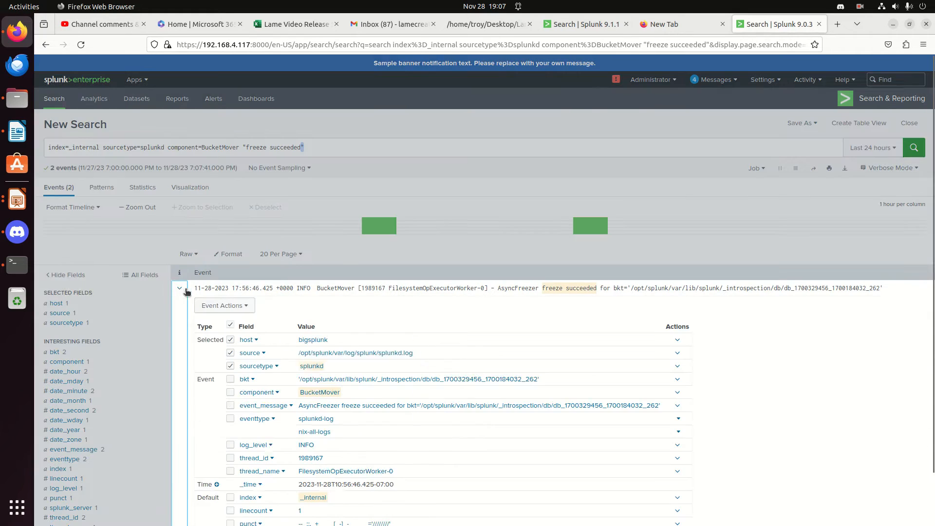
left_click(303, 391)
left_click(323, 140)
Append the filter bkt IN ('/opt/splunk/var/lib/splunk/corelight/db*) to the query and run the search
left_click(330, 147)
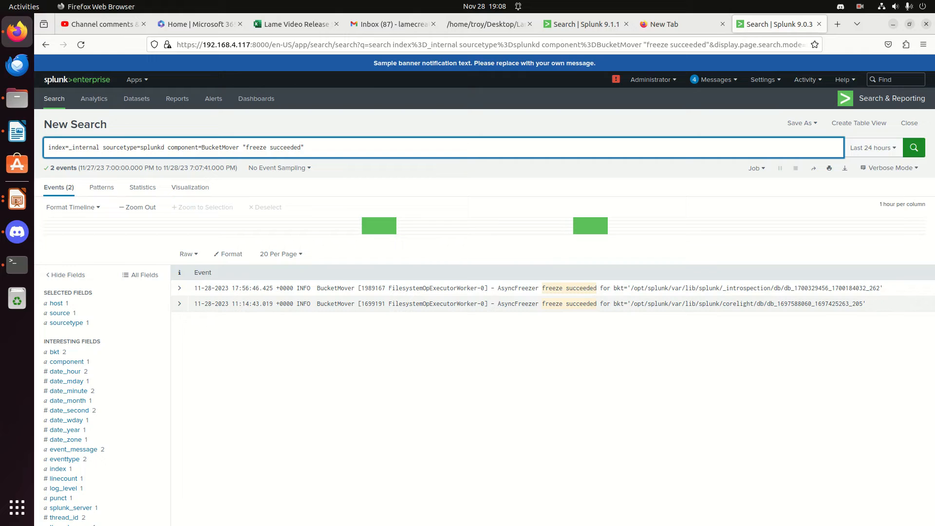
type("bkt")
type("='")
key("BackSpace")
key("BackSpace")
type("IN (")
type("/opt/splunk/var/lib/splunk.cor")
key("BackSpace")
key("BackSpace")
key("BackSpace")
key("BackSpace")
type("/corelight")
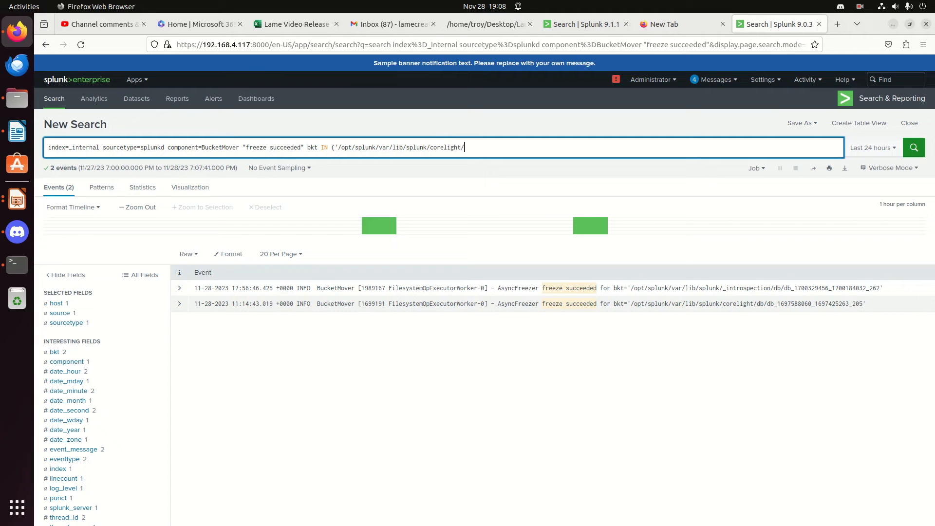
type("/db*")
key("Delete")
type(")")
key("Return")
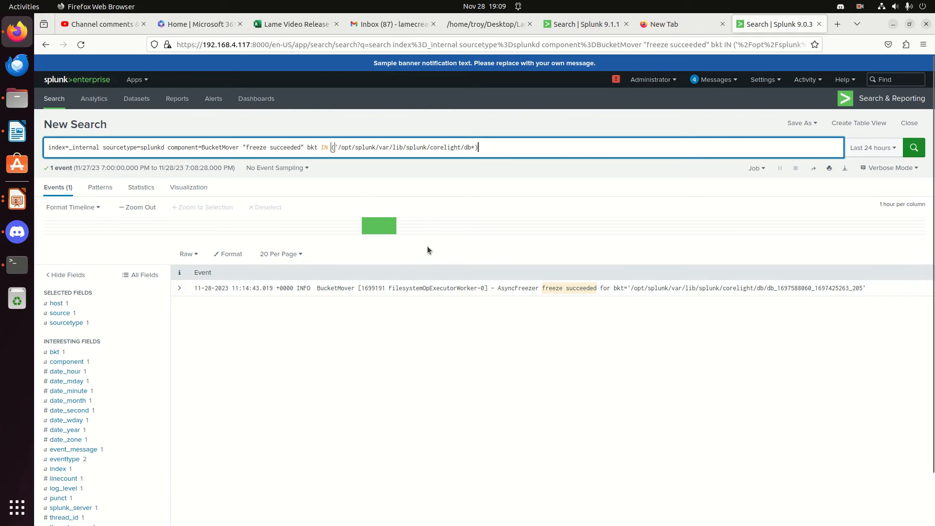
triple_click(284, 148)
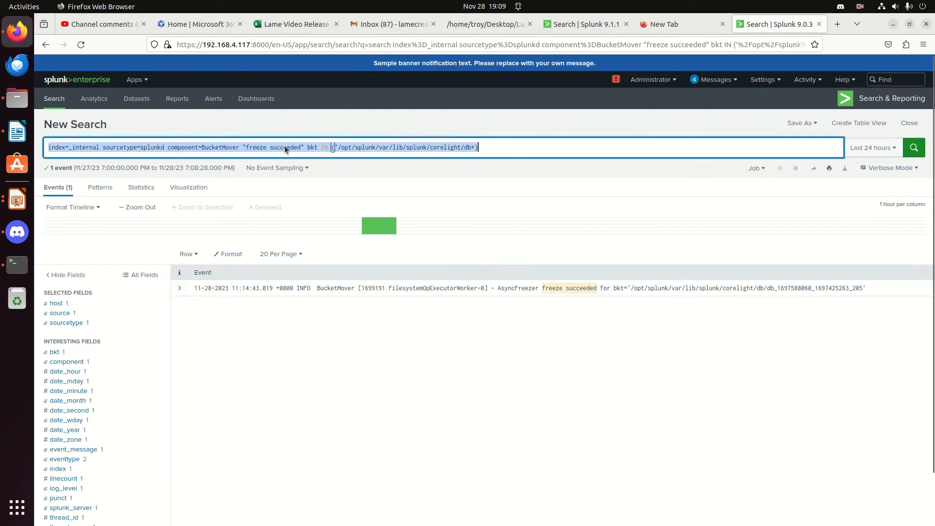
double_click(325, 147)
triple_click(329, 146)
left_click(377, 147)
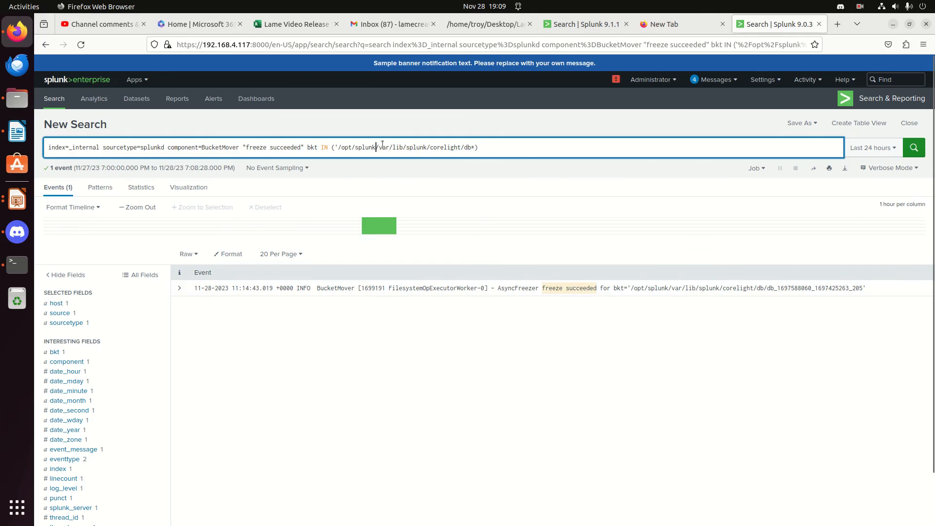
left_click(498, 152)
triple_click(498, 152)
left_click(496, 150)
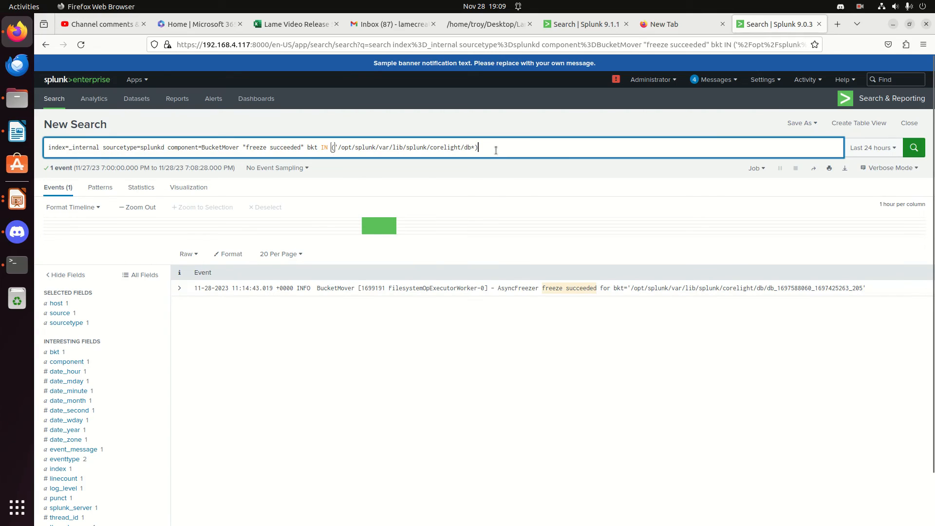